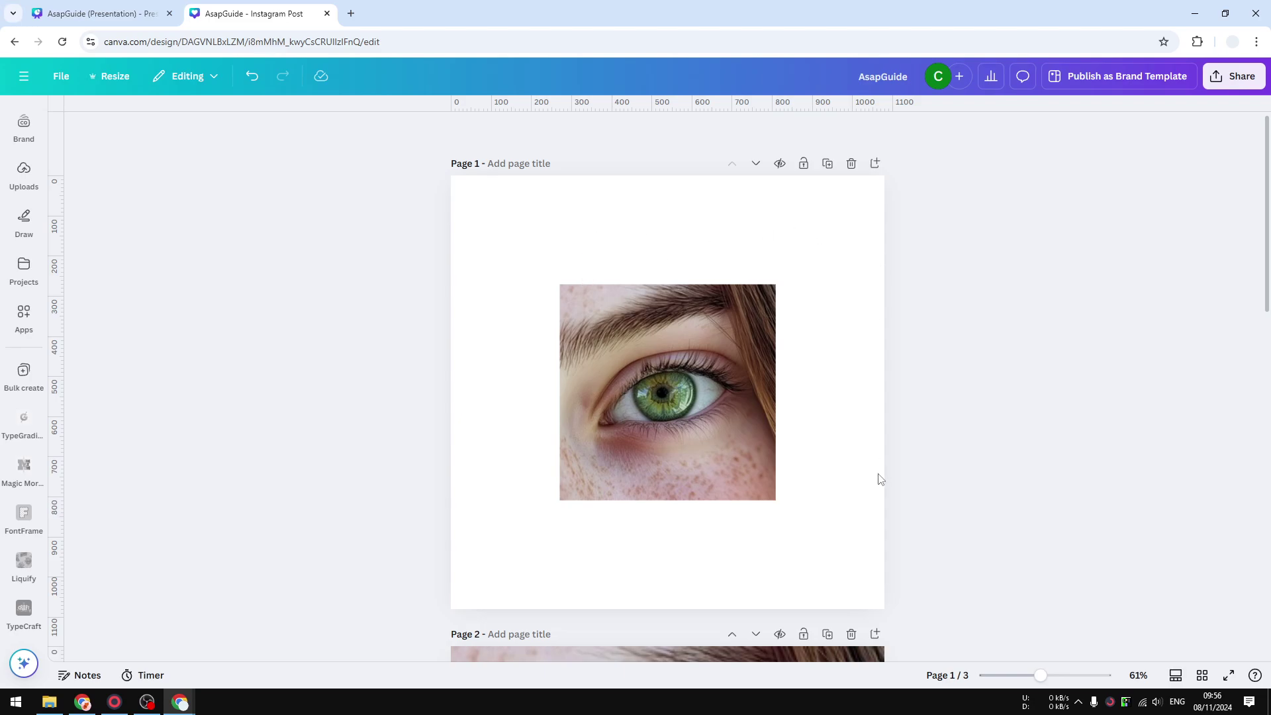
Step: Try repositioning and enlarging the eye photo, then undo both changes
left_click(680, 350)
left_click_drag(684, 396, 639, 357)
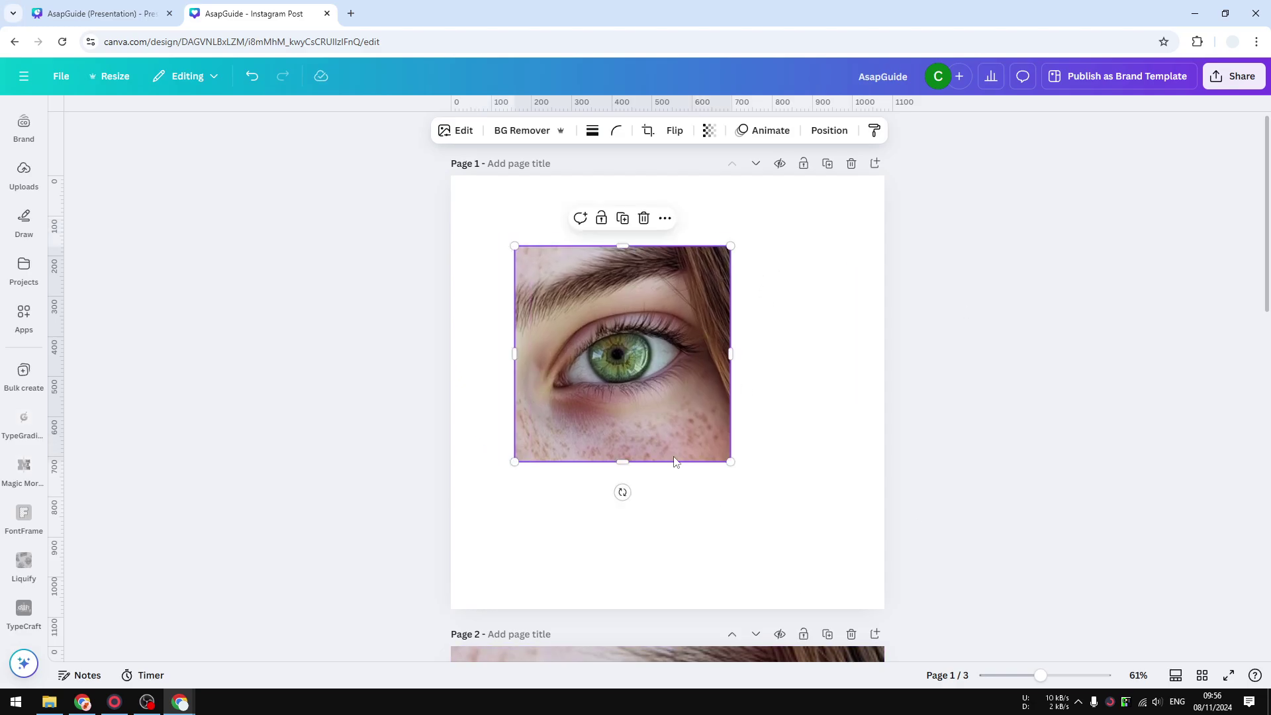
mouse_move(636, 367)
left_mouse_down()
mouse_move(680, 415)
mouse_move(560, 284)
mouse_move(584, 291)
left_mouse_up()
mouse_move(668, 391)
left_mouse_down()
mouse_move(845, 539)
mouse_move(874, 537)
left_mouse_up()
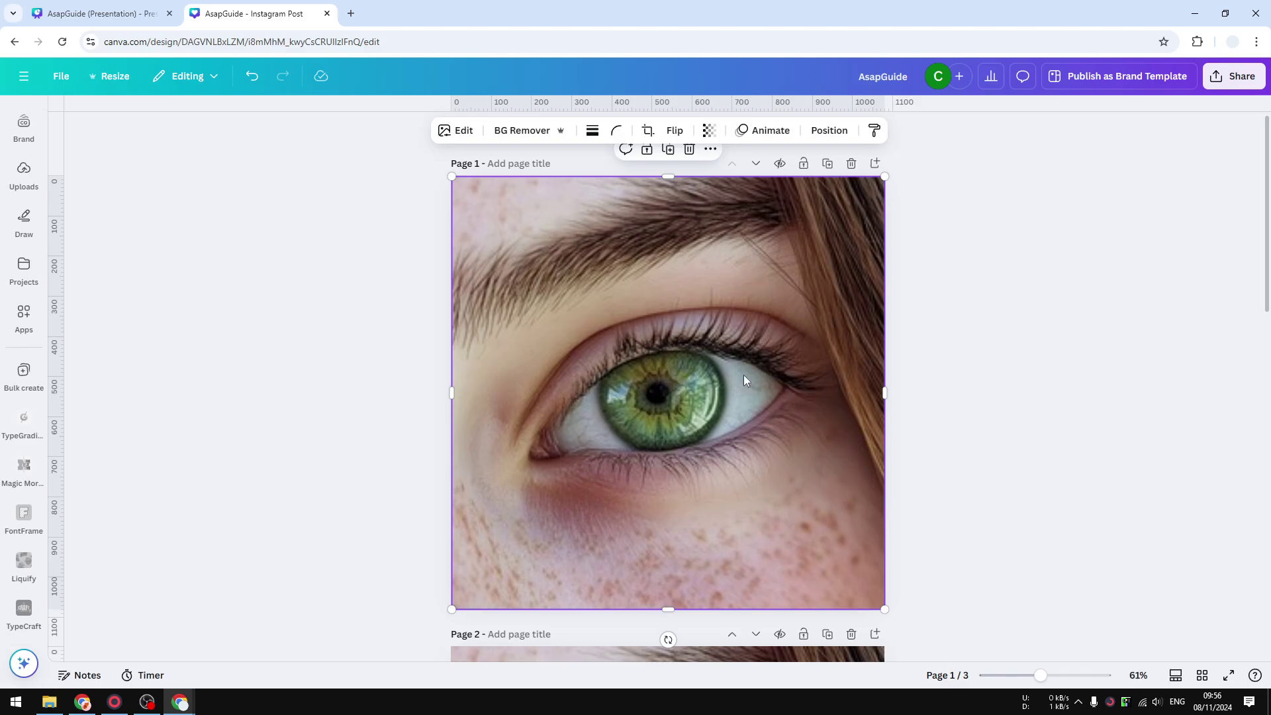
left_click(253, 76)
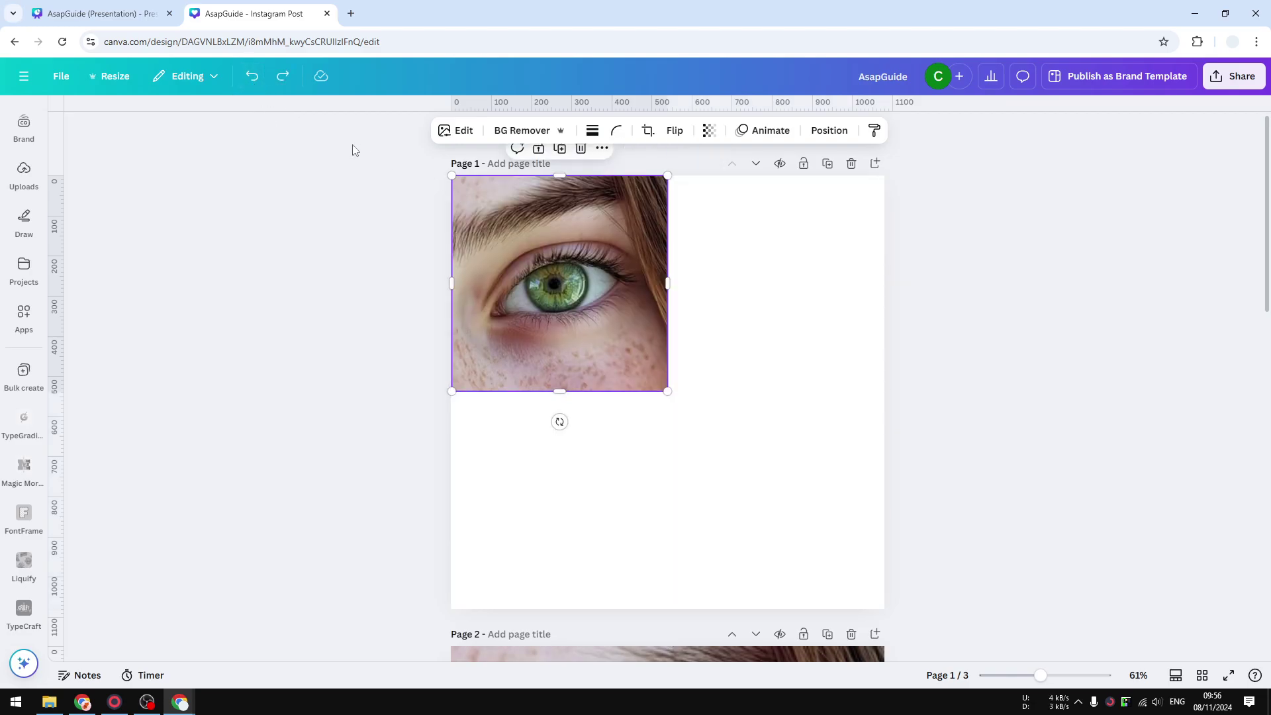
left_click(253, 77)
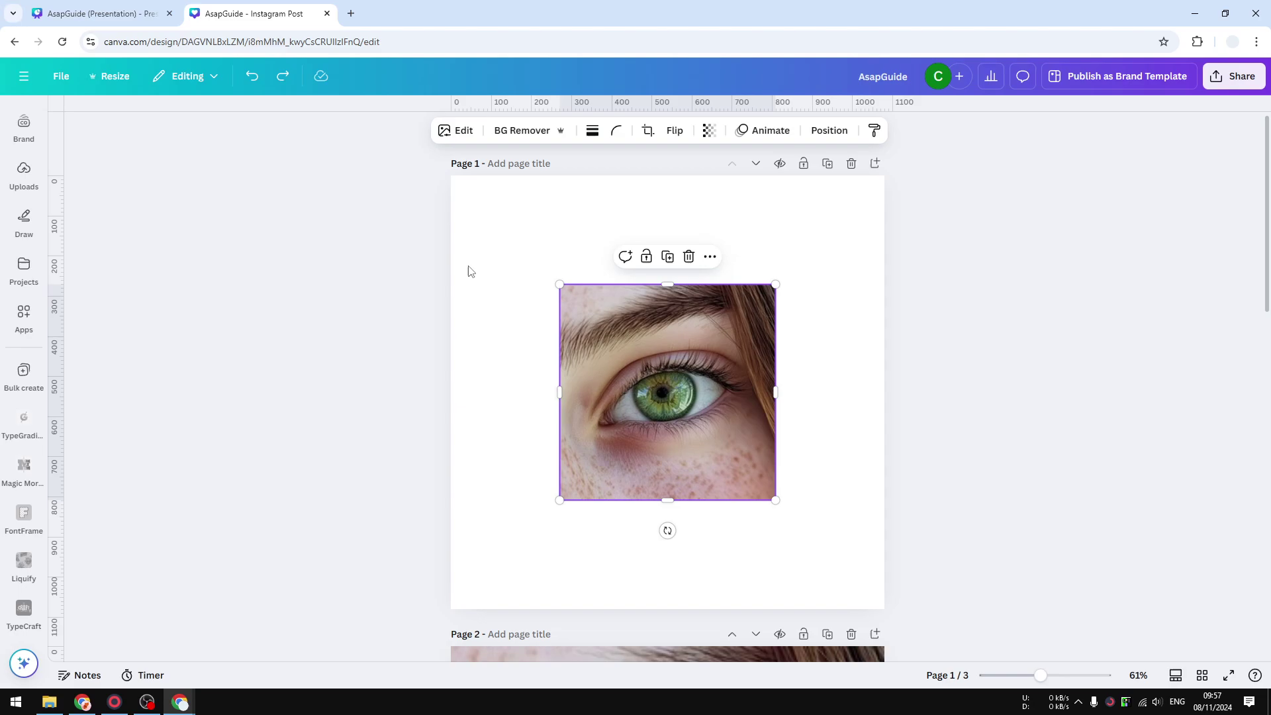
Step: Search Apps for 'Image Upscaler' and open the app
left_click(825, 481)
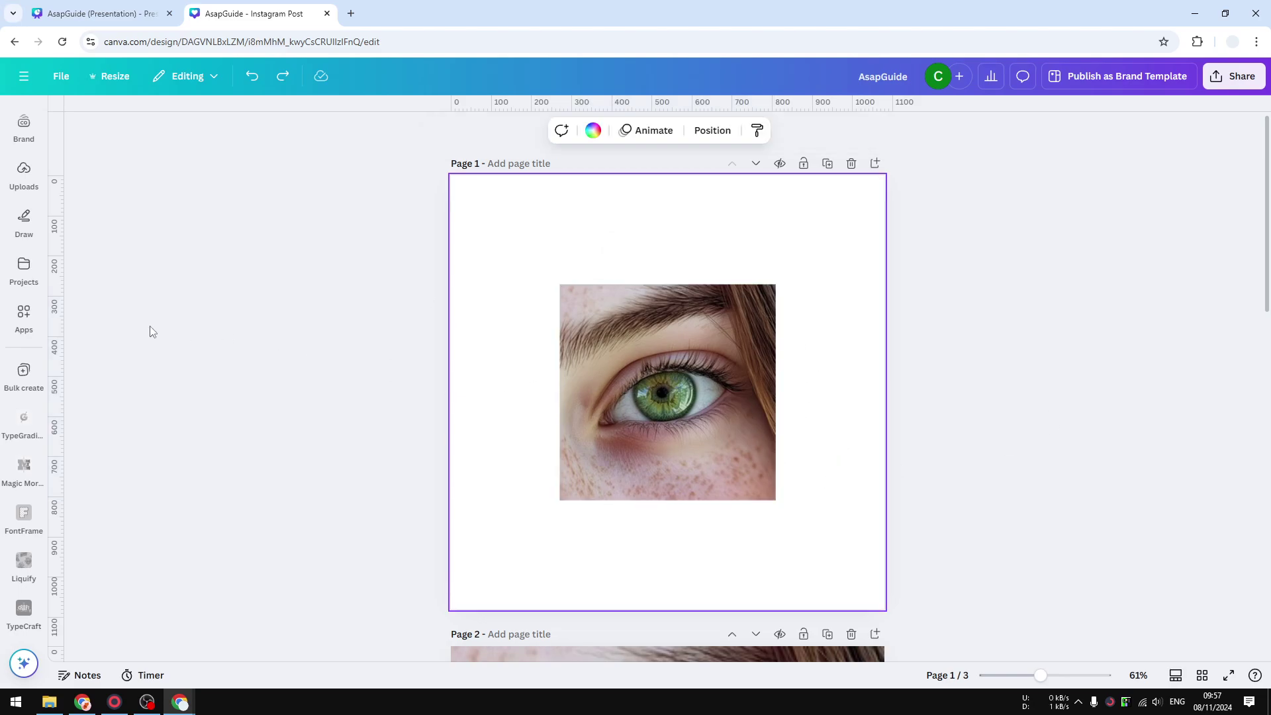
left_click(24, 314)
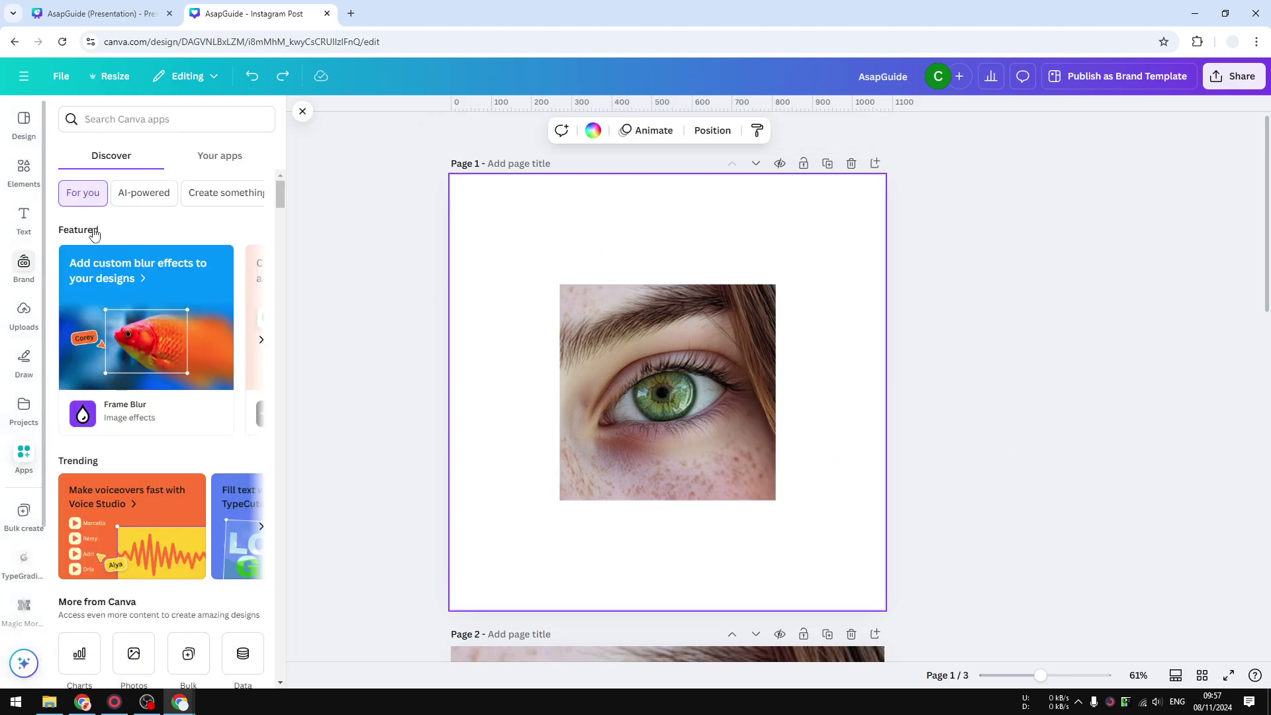
left_click(190, 119)
type("Image")
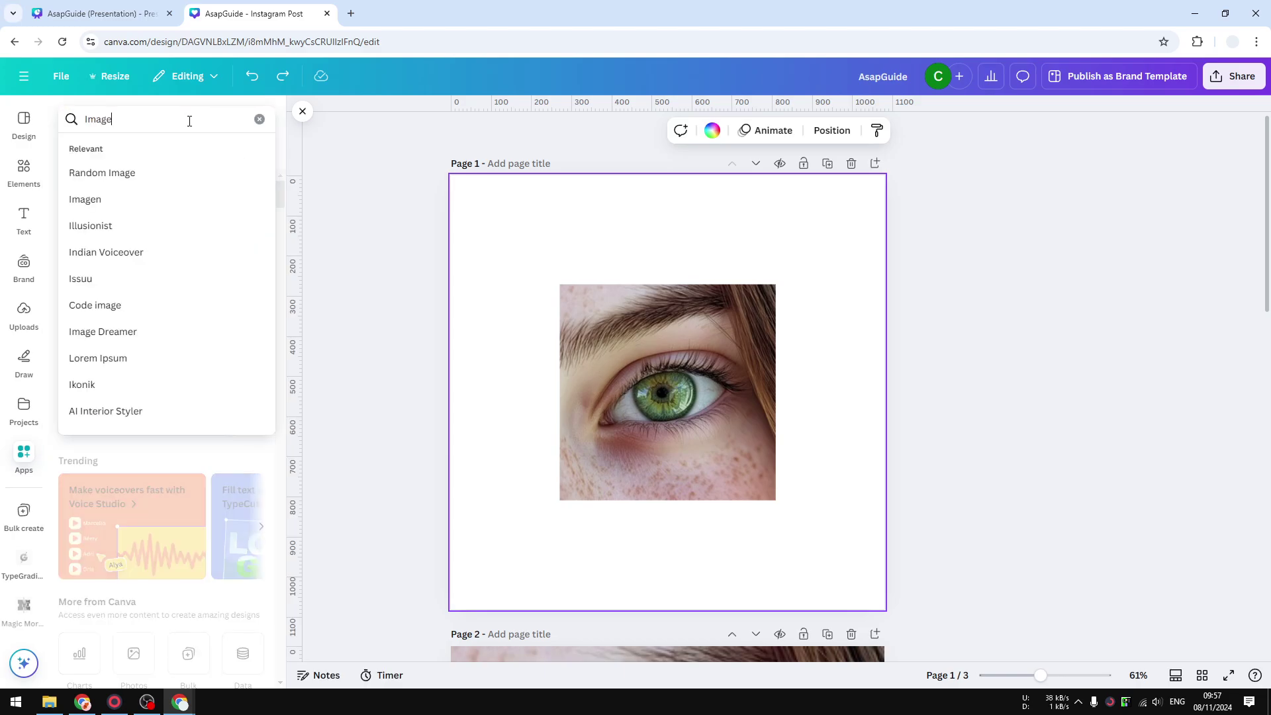
type("pscaler")
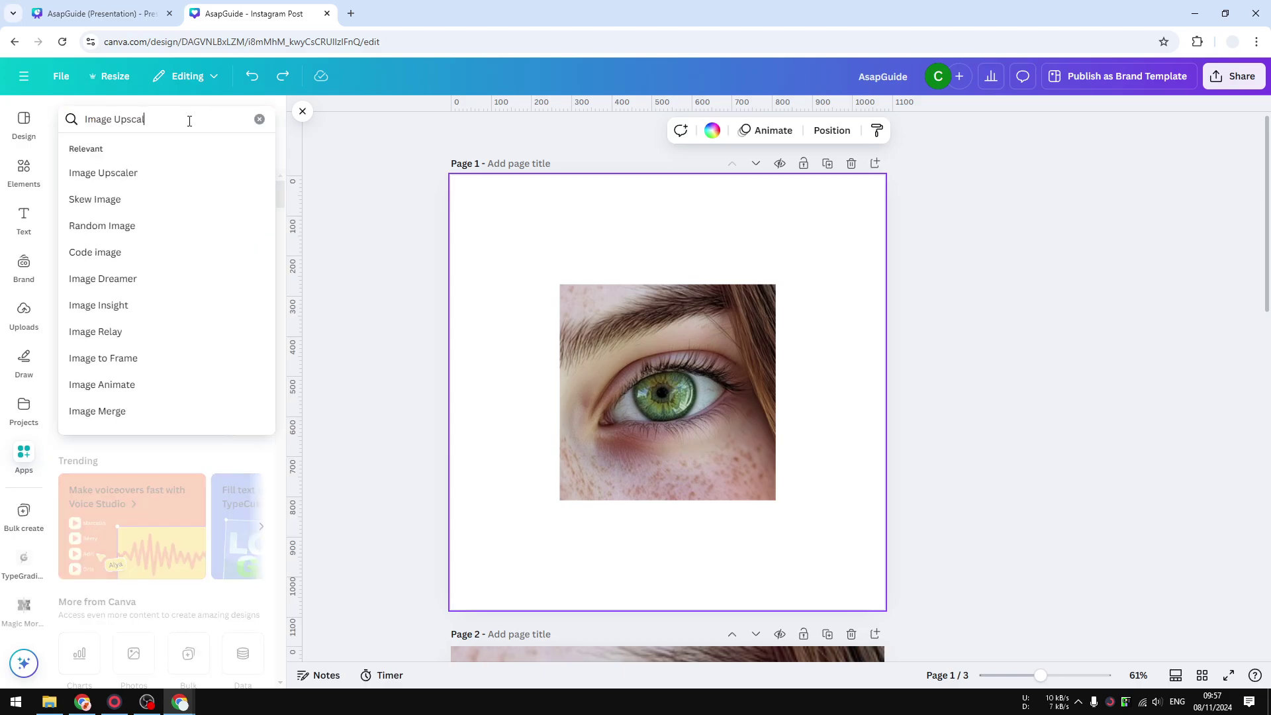
key("Return")
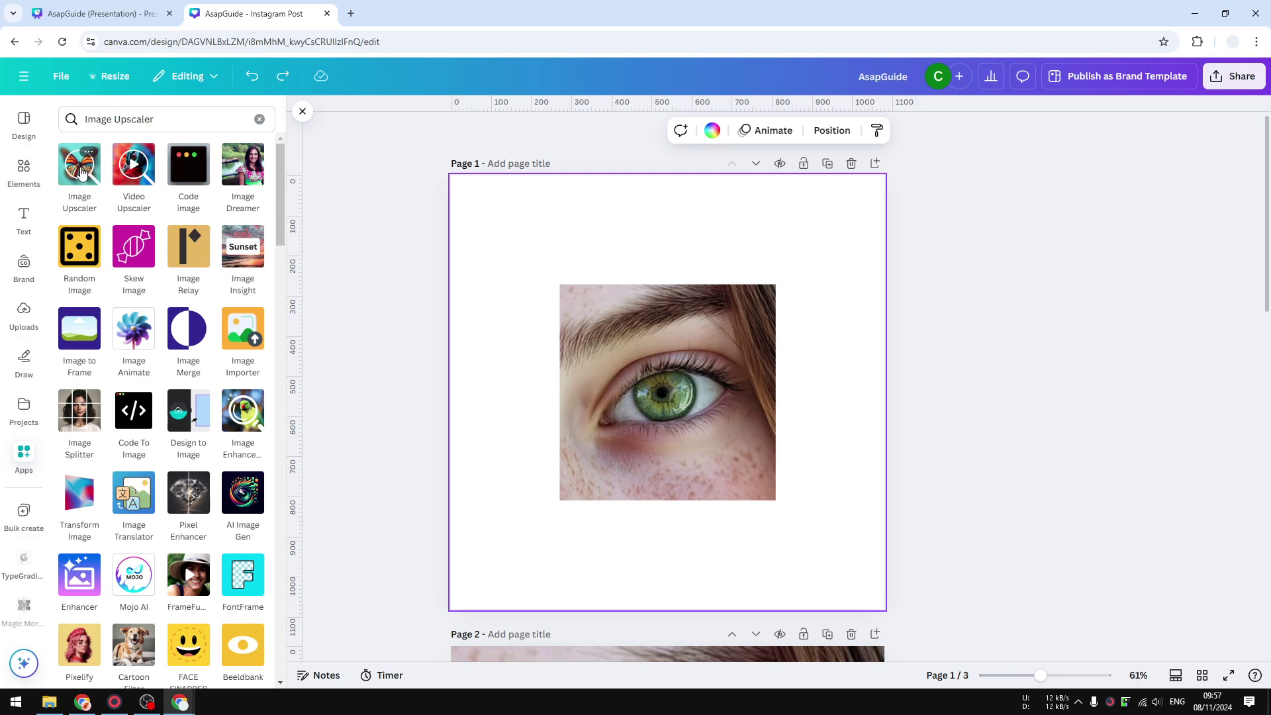
left_click(84, 170)
left_click(166, 627)
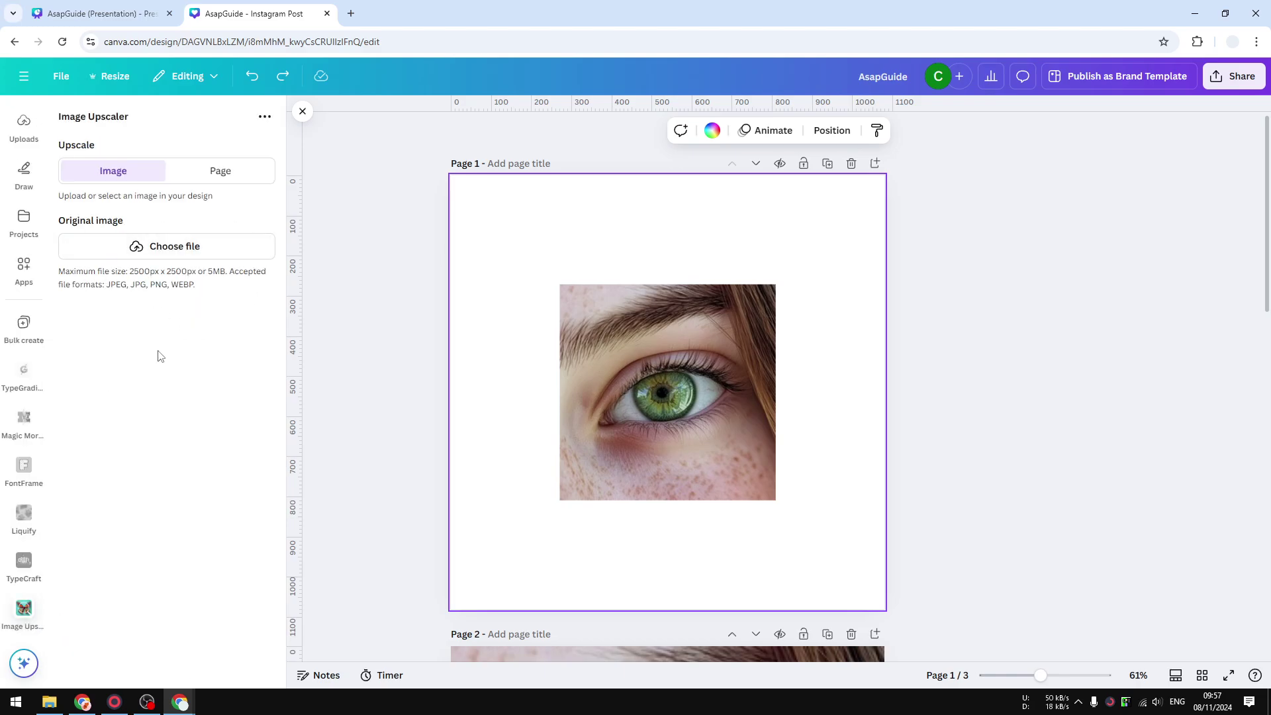
Step: Upscale the selected eye photo at 4x resolution
left_click(652, 343)
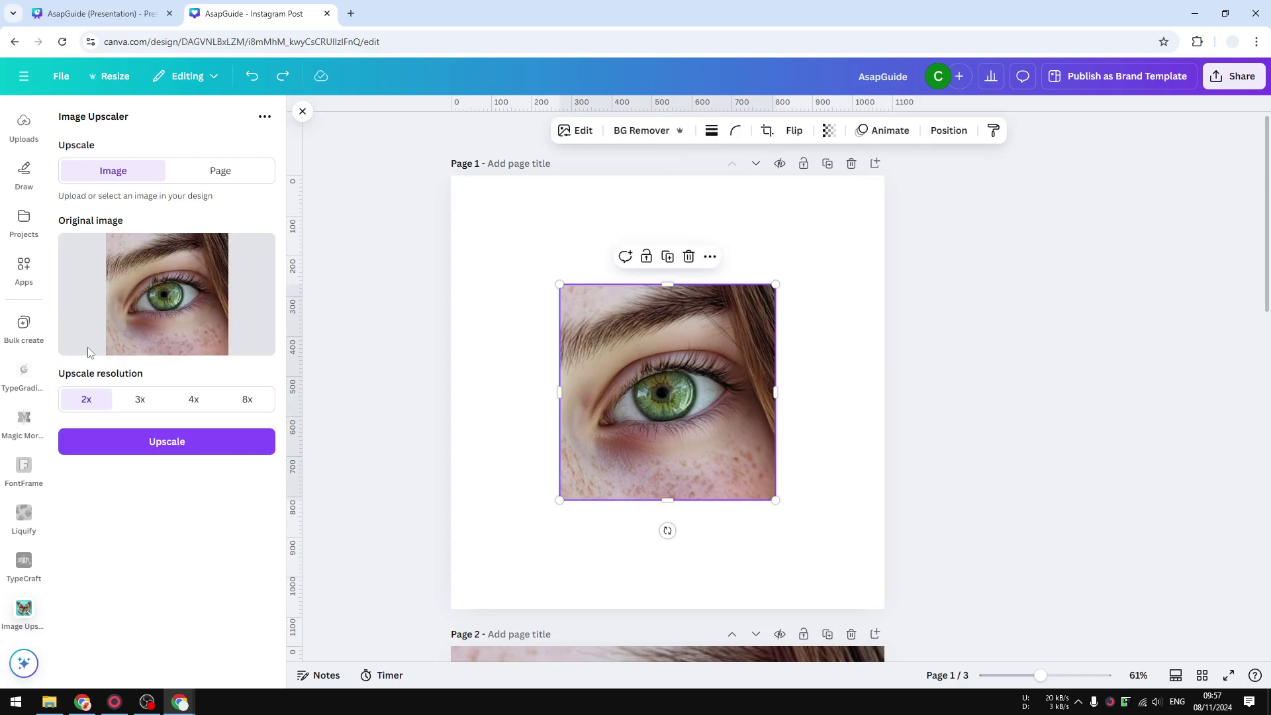
left_click(259, 399)
left_click(92, 398)
left_click(149, 401)
left_click(192, 401)
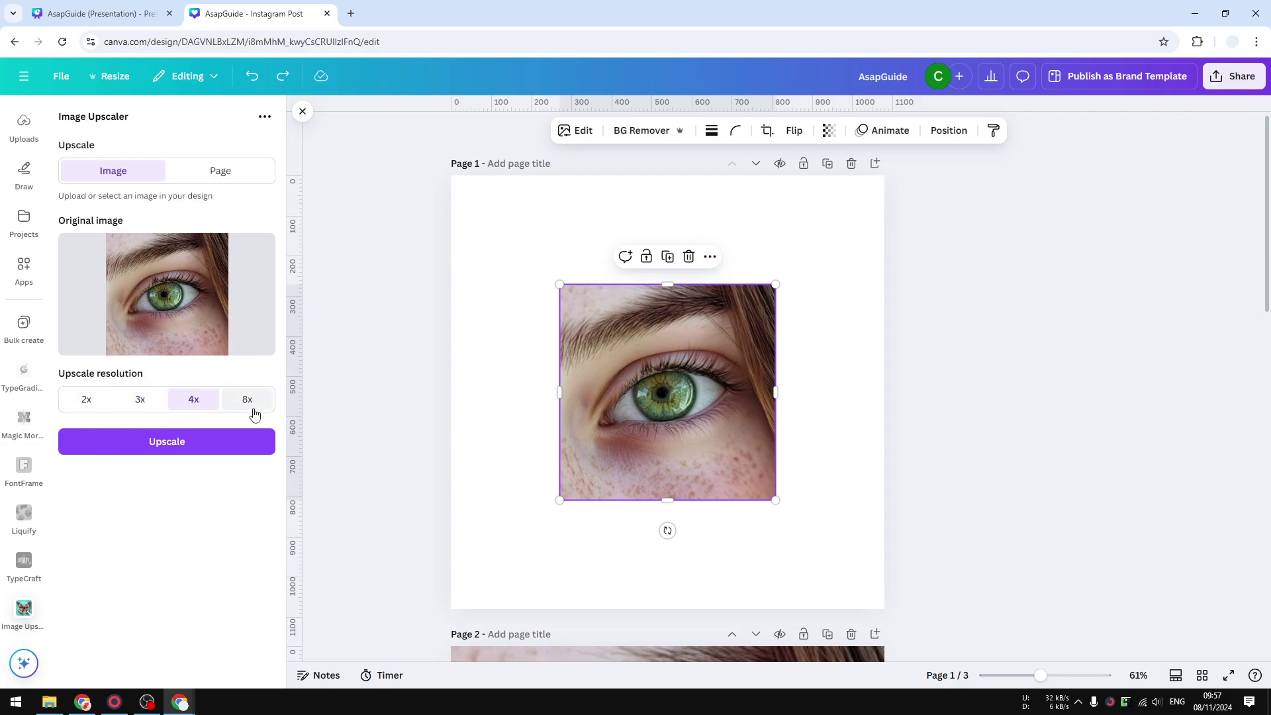
left_click(145, 399)
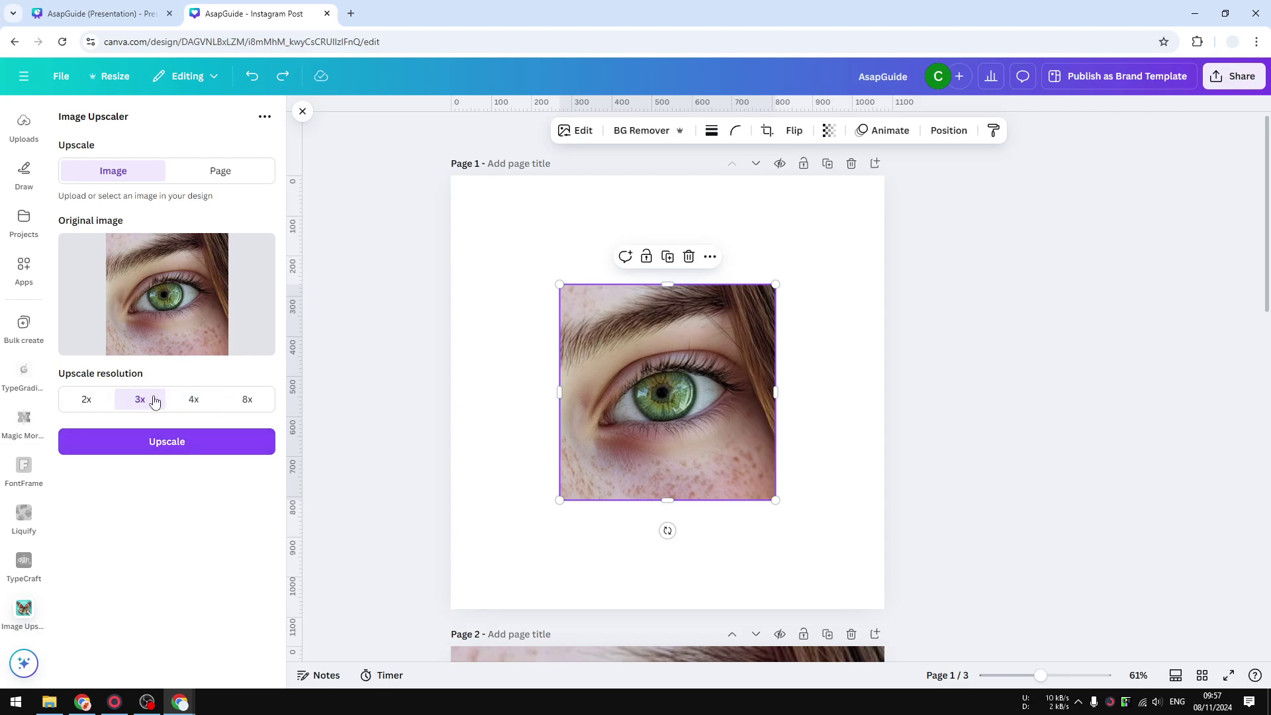
left_click(194, 399)
left_click(179, 448)
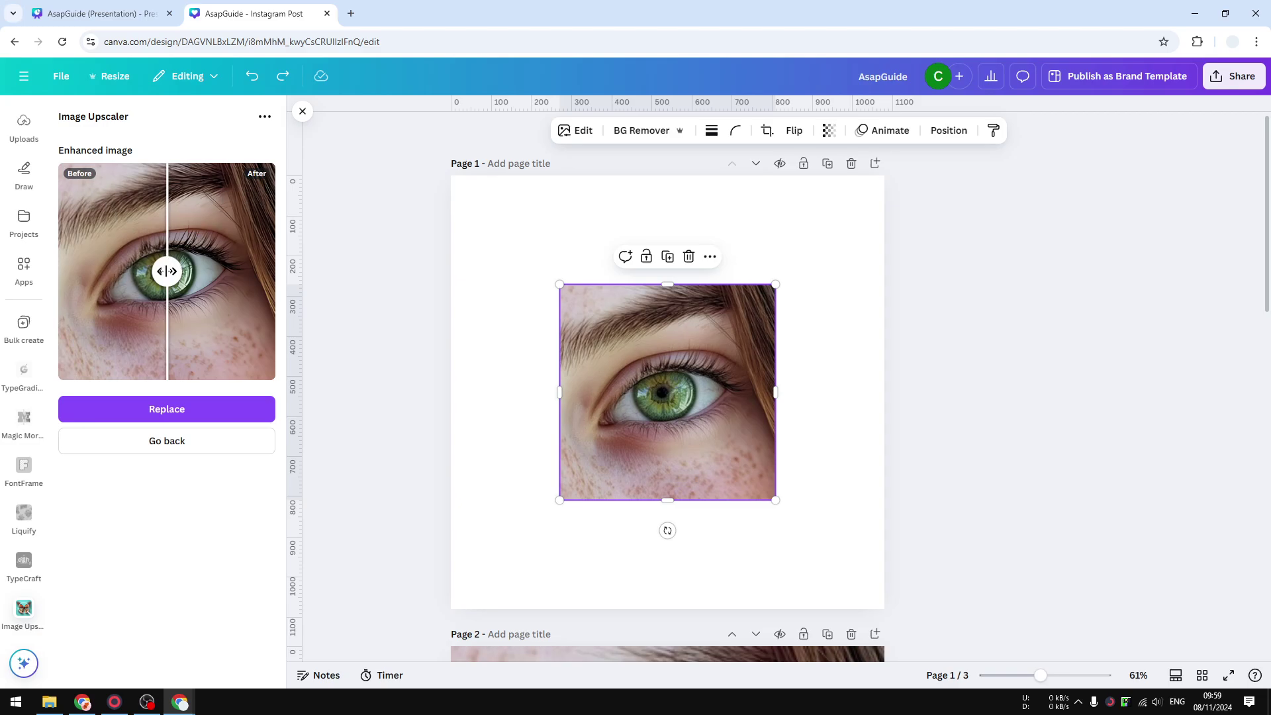
Step: Compare the enhanced and original eye photo using the Before/After slider
left_click_drag(166, 271, 29, 281)
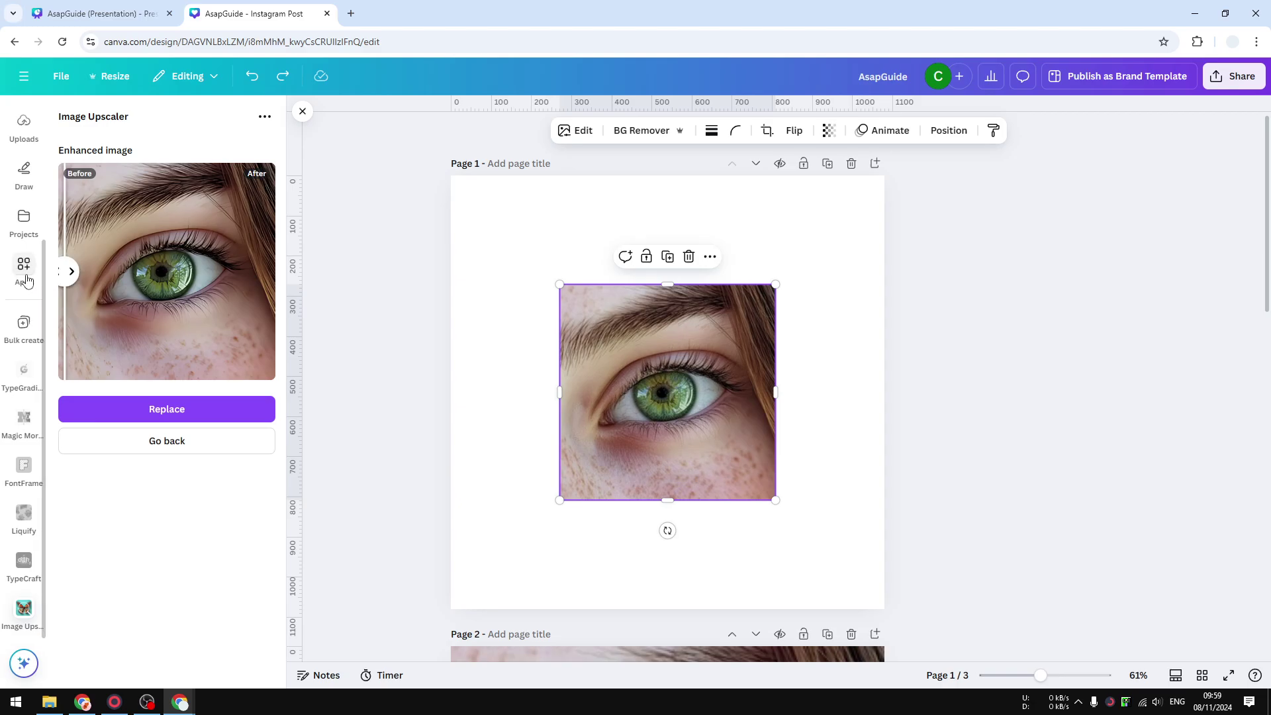
left_click_drag(72, 270, 258, 270)
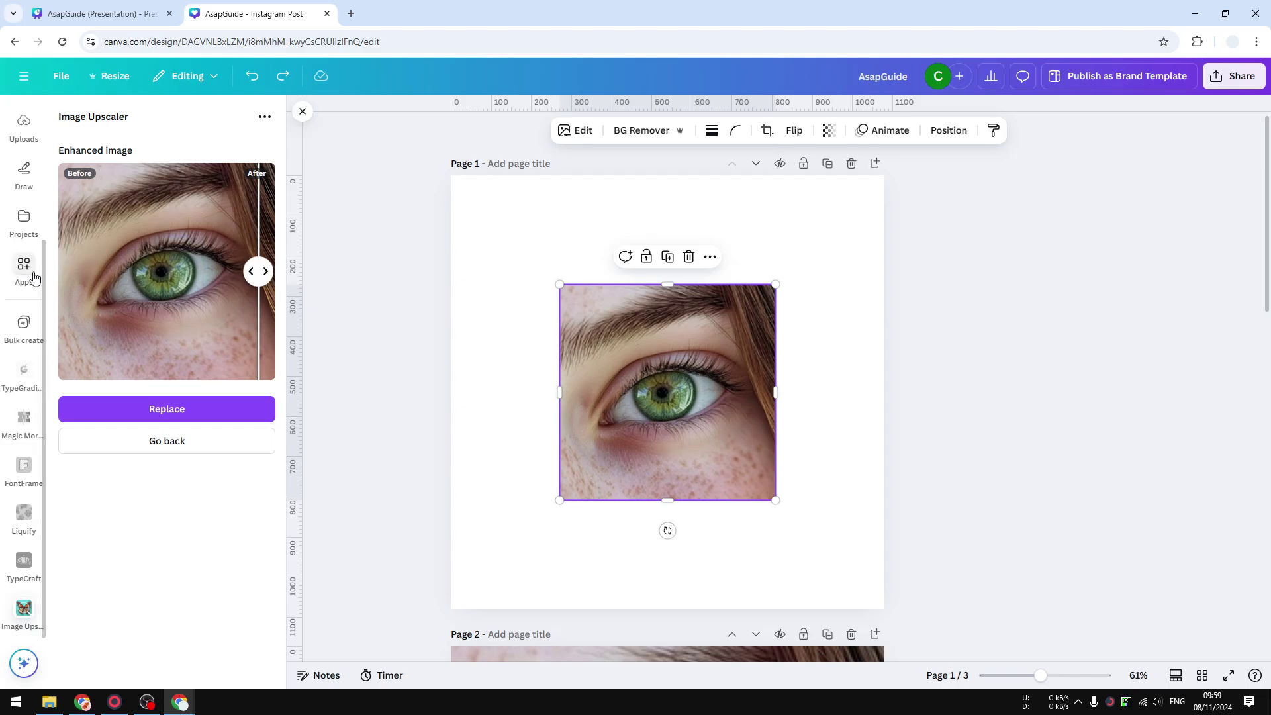
mouse_move(259, 270)
left_mouse_down()
mouse_move(27, 278)
mouse_move(285, 279)
mouse_move(179, 270)
left_mouse_up()
Step: Swap in the upscaled eye photo, then move it to the top-left and enlarge it over page 1
left_click(165, 408)
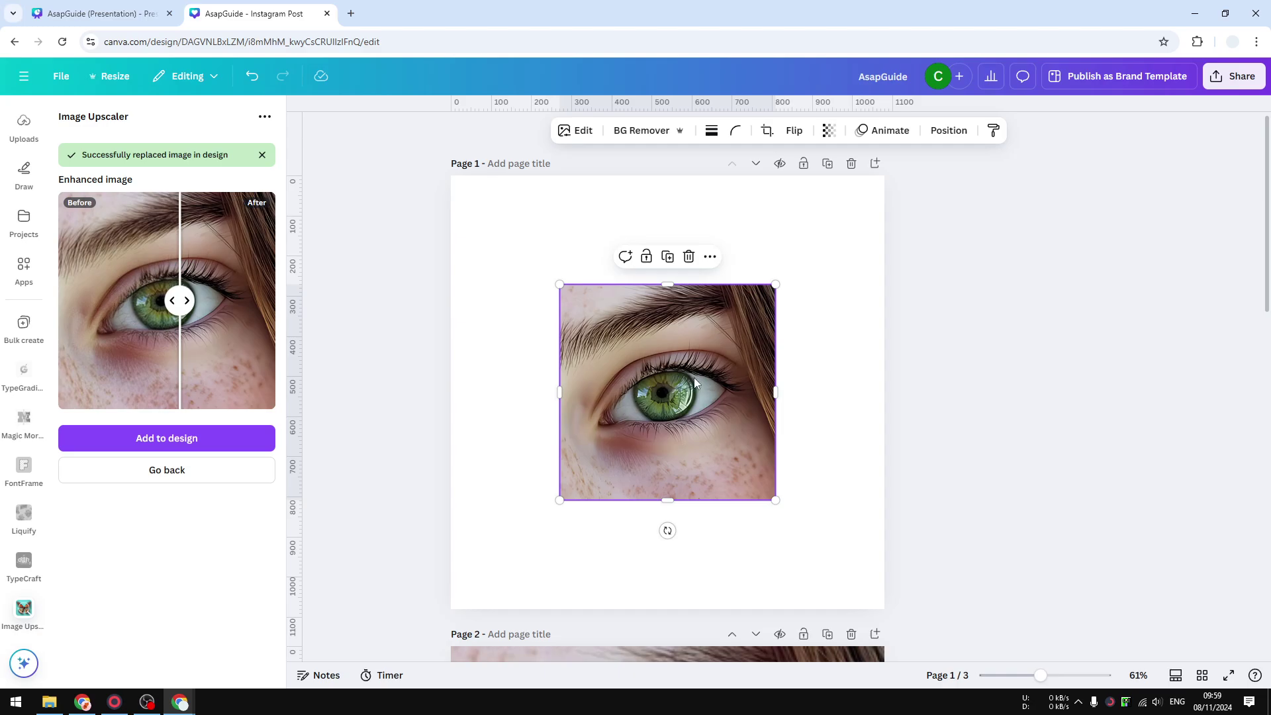
left_click_drag(731, 388, 632, 288)
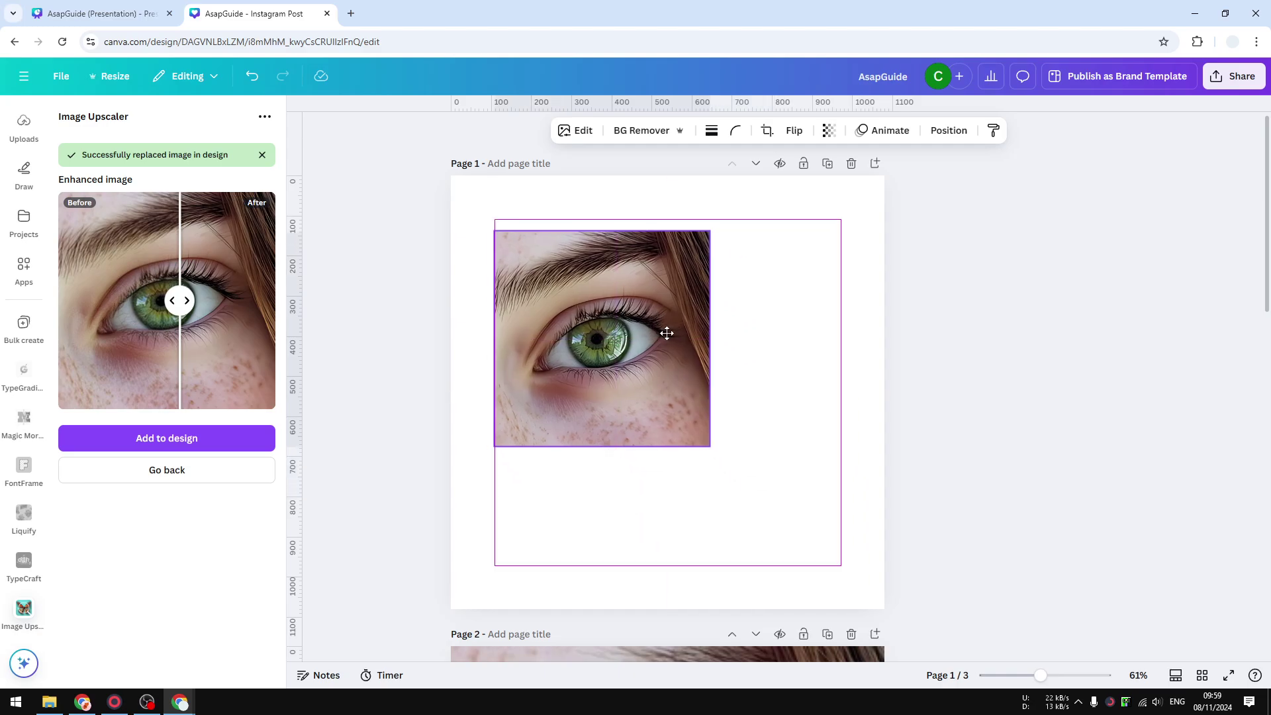
left_click_drag(669, 398, 907, 584)
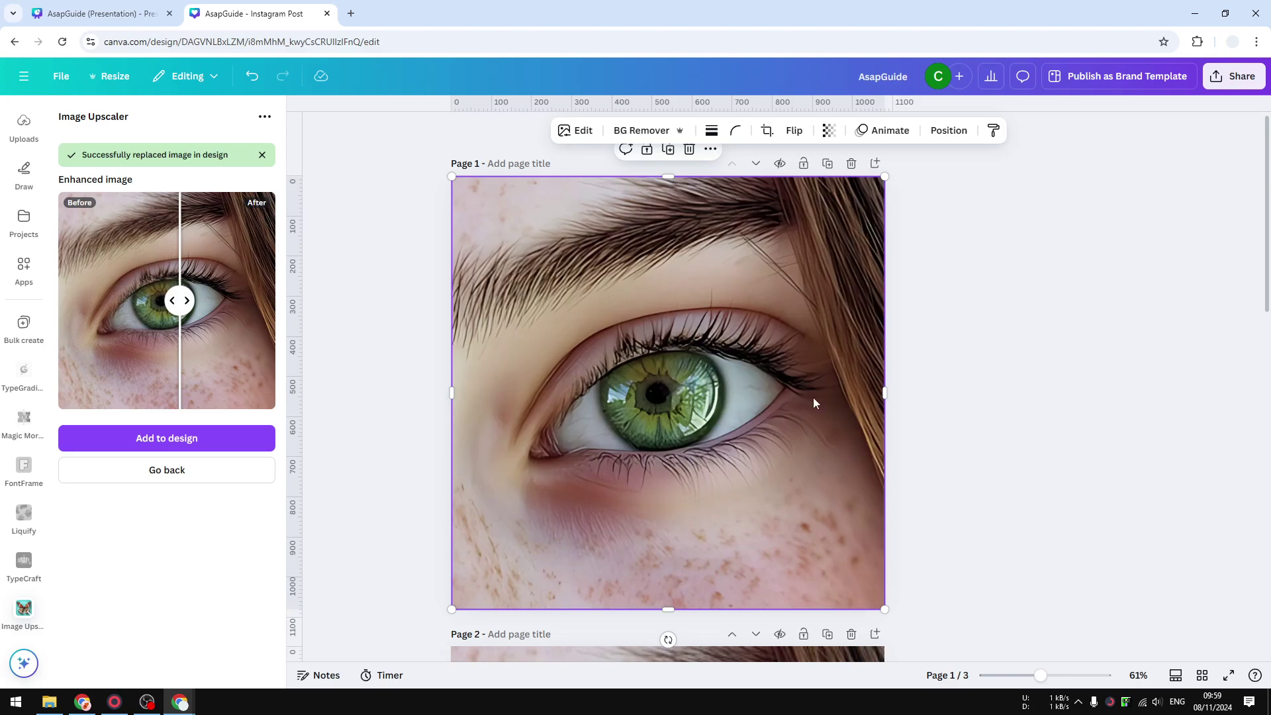
left_click(923, 383)
scroll(951, 376, "down", 5)
scroll(951, 375, "down", 3)
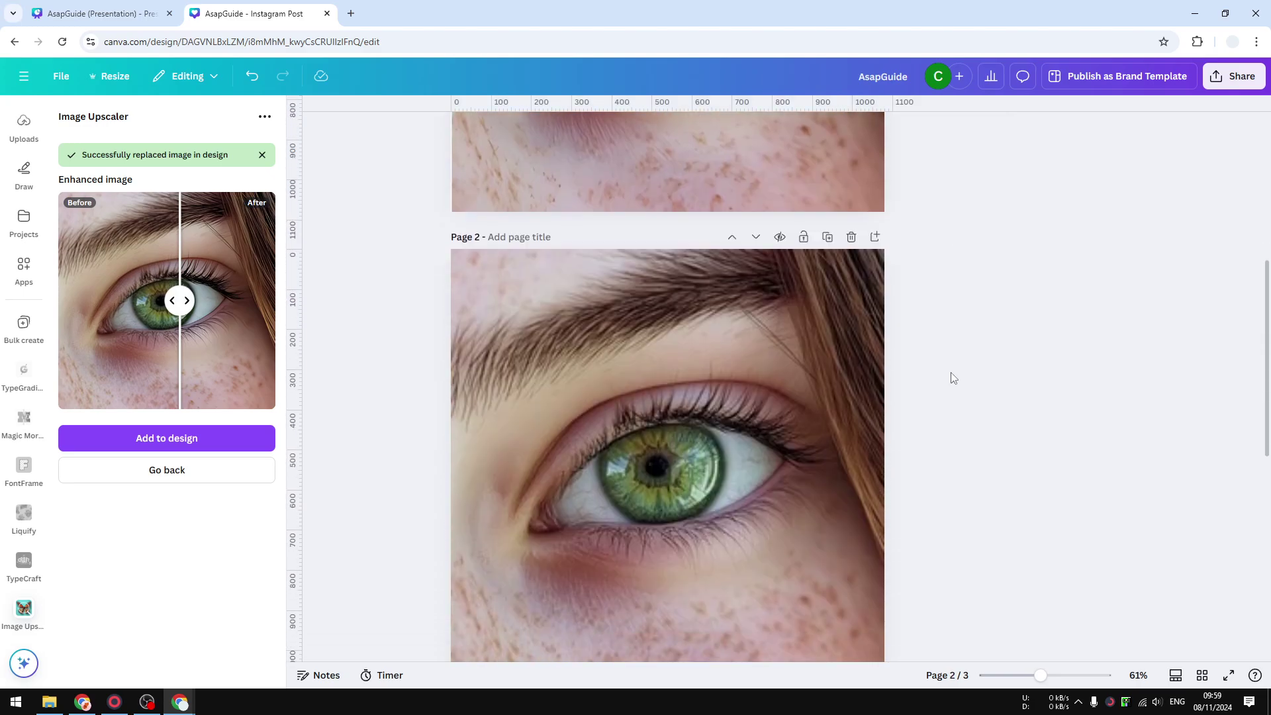
scroll(951, 373, "down", 3)
scroll(952, 371, "up", 1)
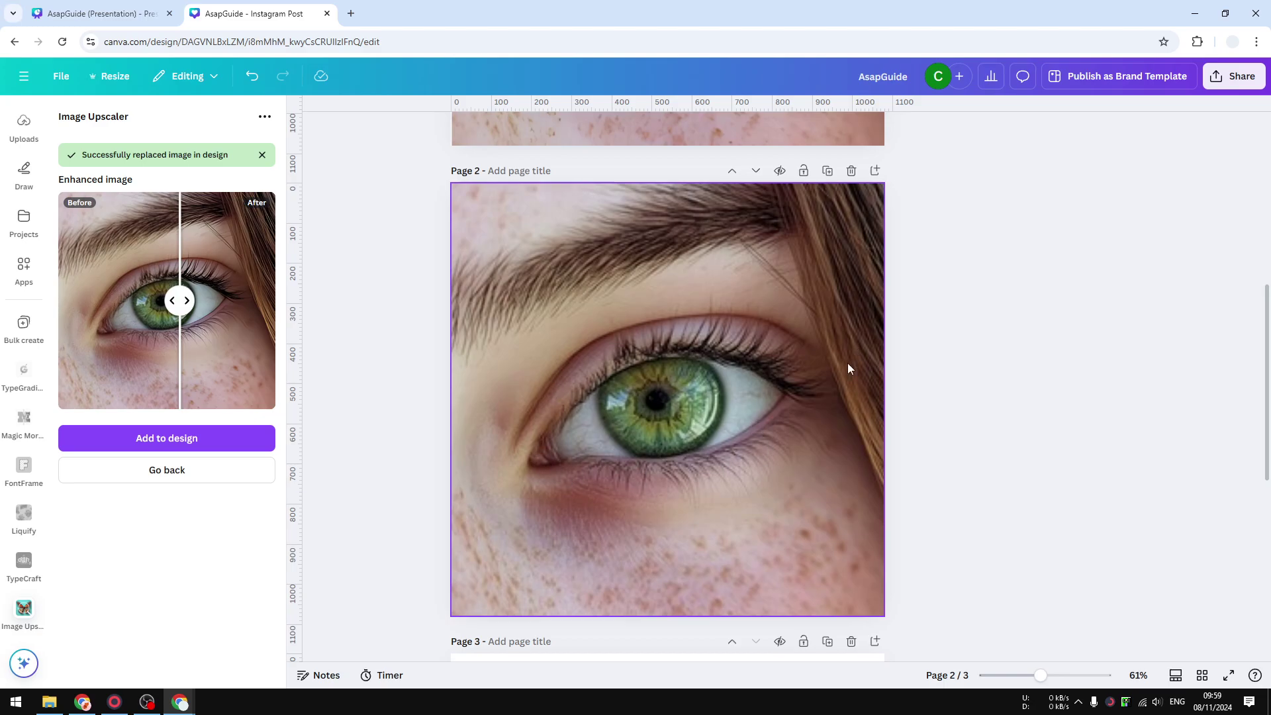
scroll(819, 427, "up", 5)
scroll(984, 483, "up", 3)
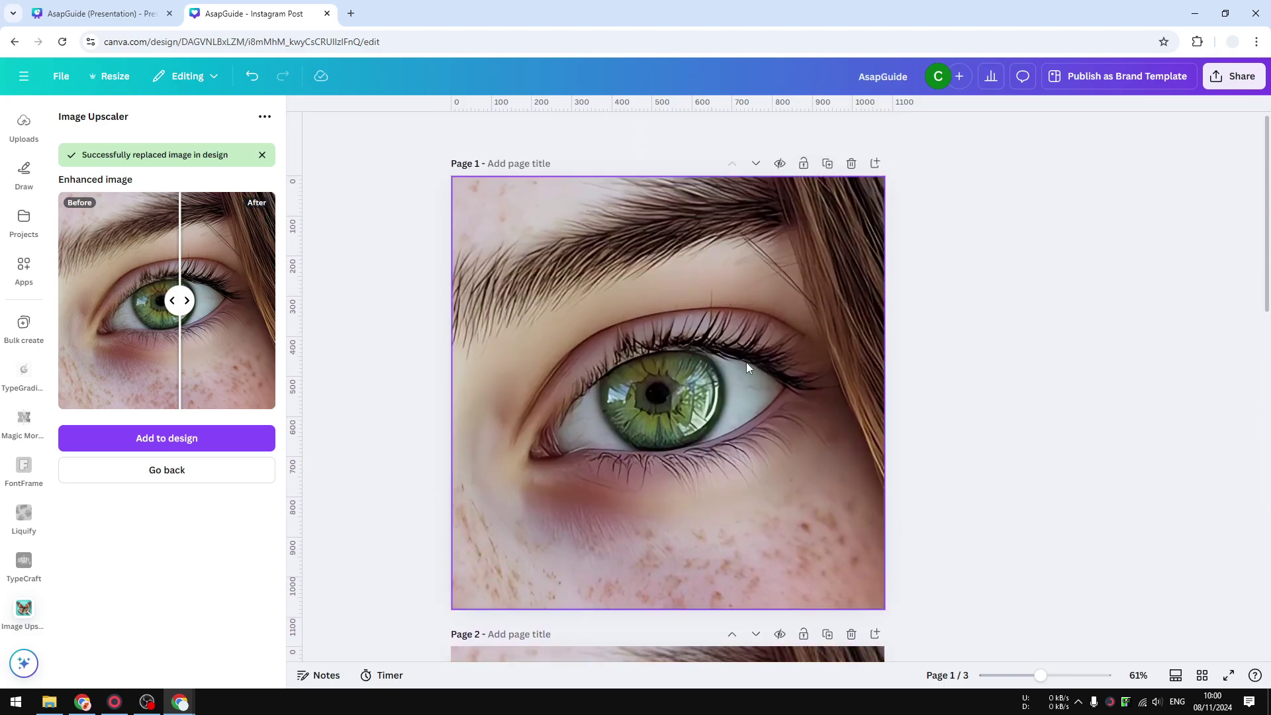
scroll(741, 408, "down", 5)
scroll(746, 397, "down", 2)
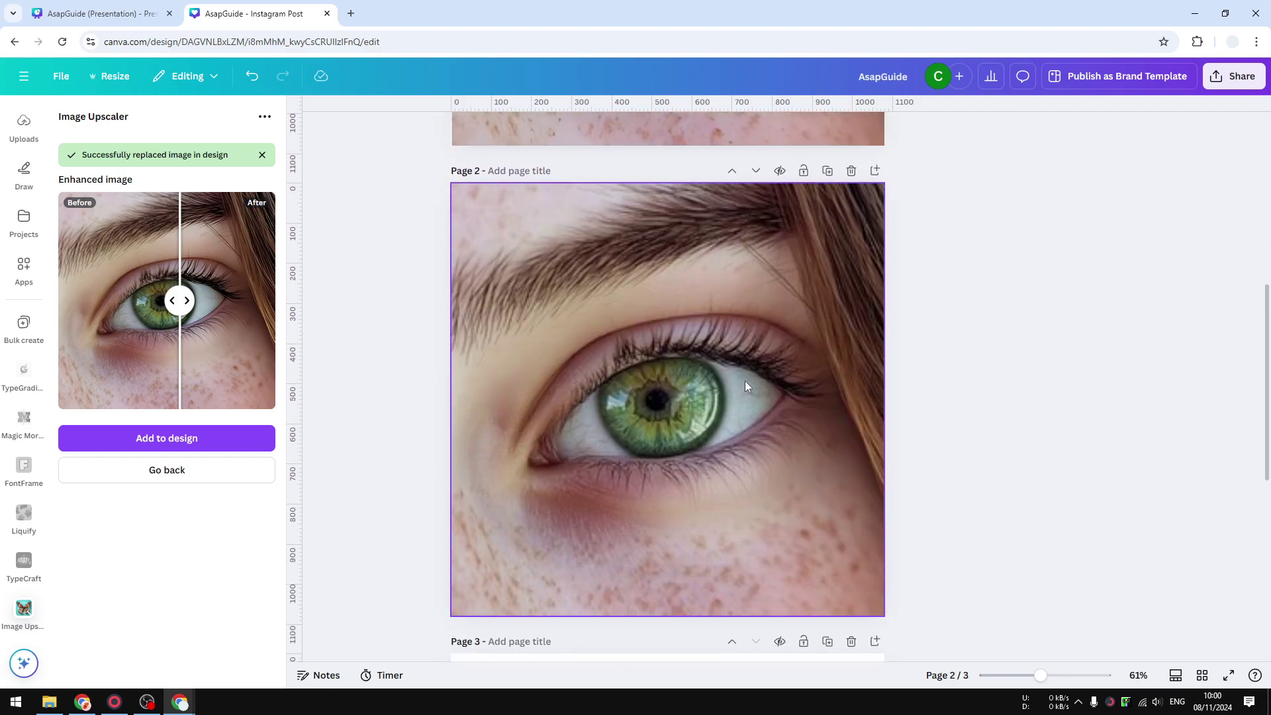
scroll(753, 384, "up", 2)
scroll(753, 384, "up", 5)
scroll(832, 398, "down", 4)
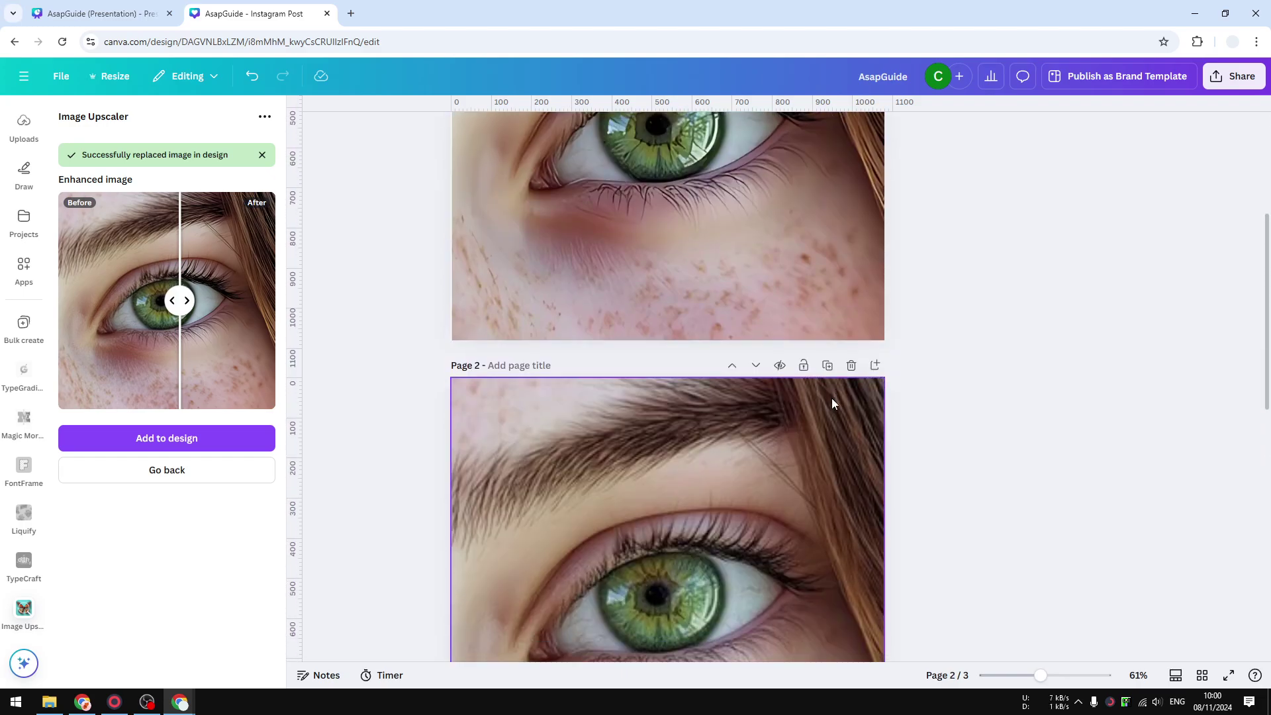
scroll(832, 398, "down", 2)
scroll(831, 394, "down", 2)
scroll(830, 398, "up", 5)
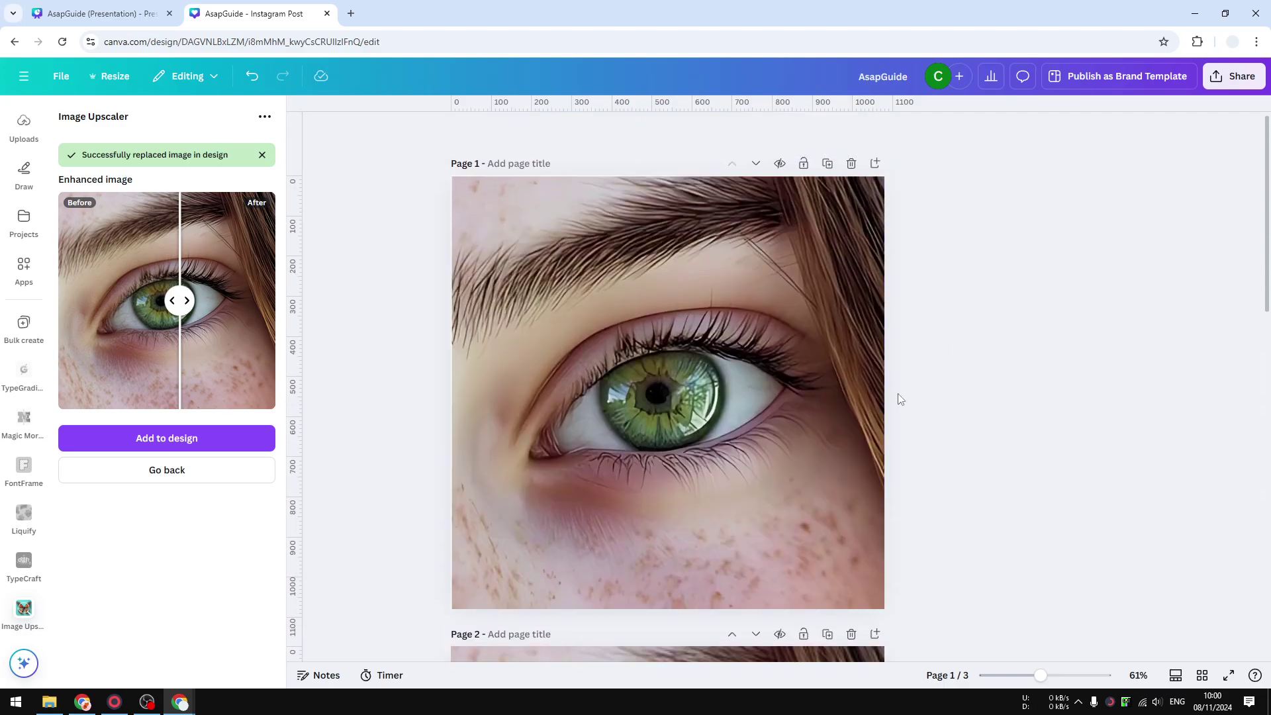
left_click(691, 360)
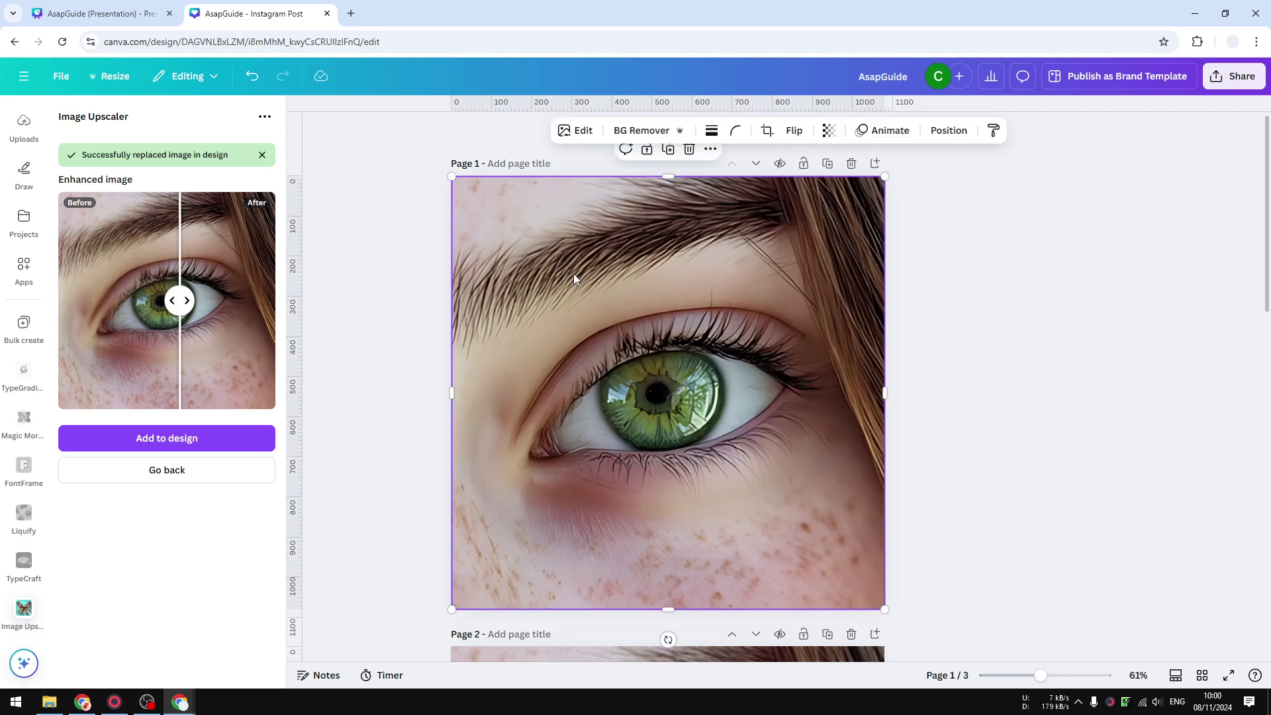